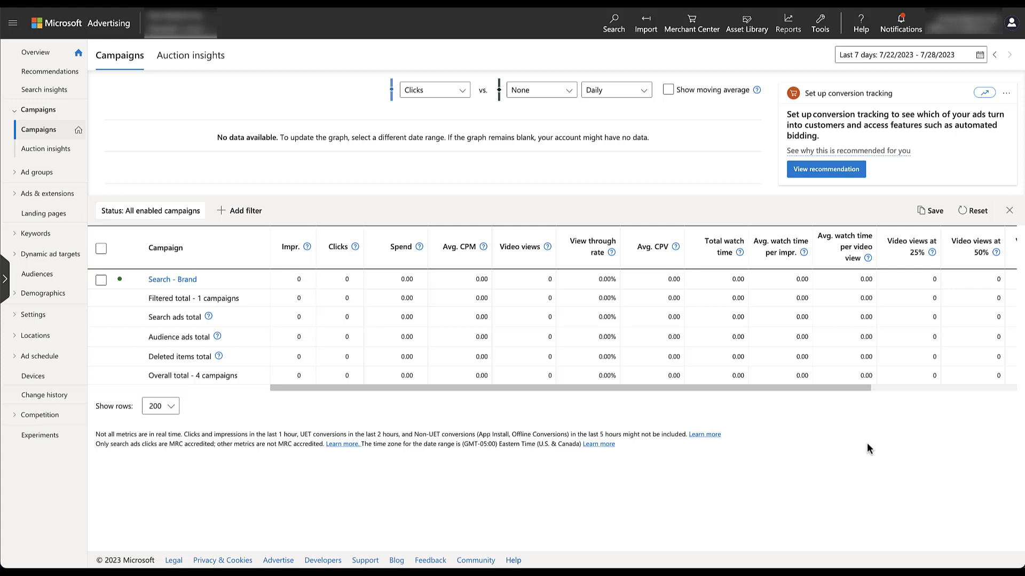
Review the Search - Brand campaign's settings, then start creating a new campaign.
left_click(186, 280)
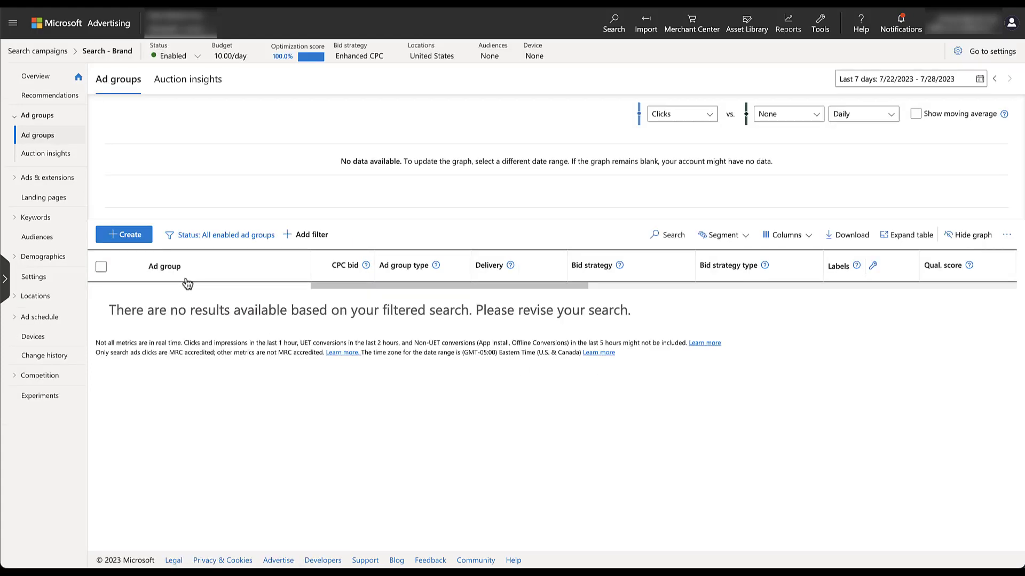
left_click(34, 276)
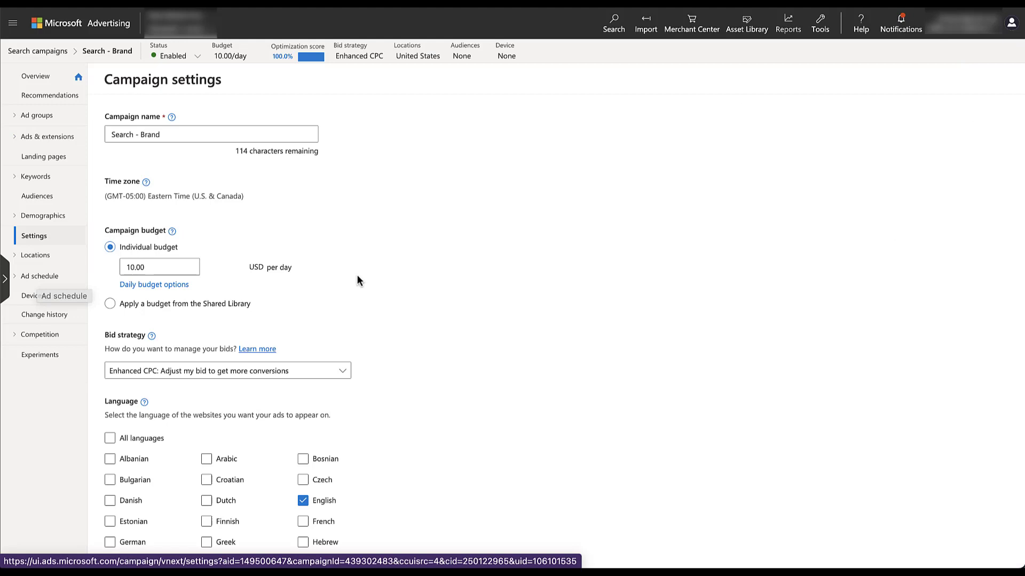
scroll(372, 283, "down", 6)
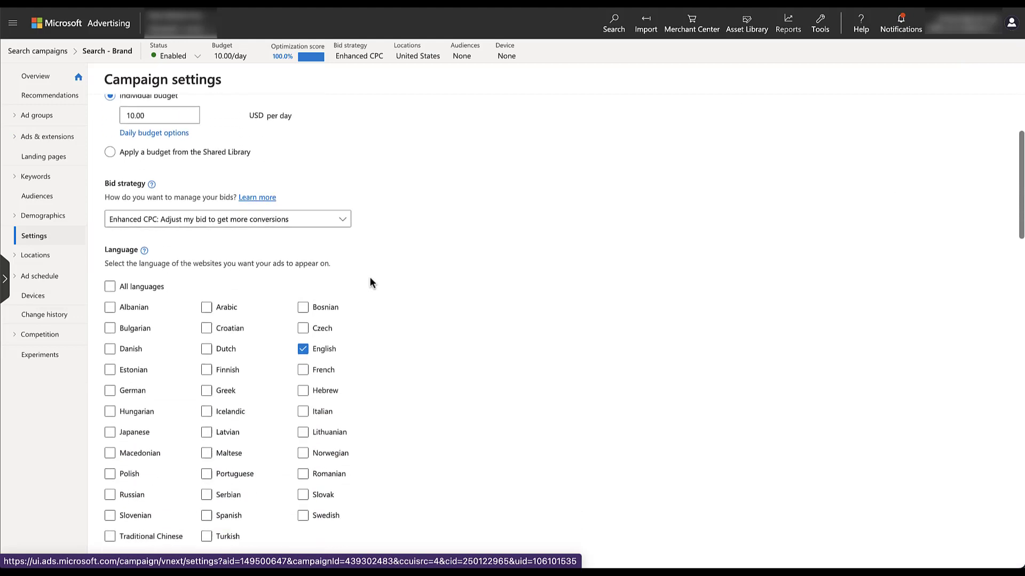
scroll(372, 283, "down", 8)
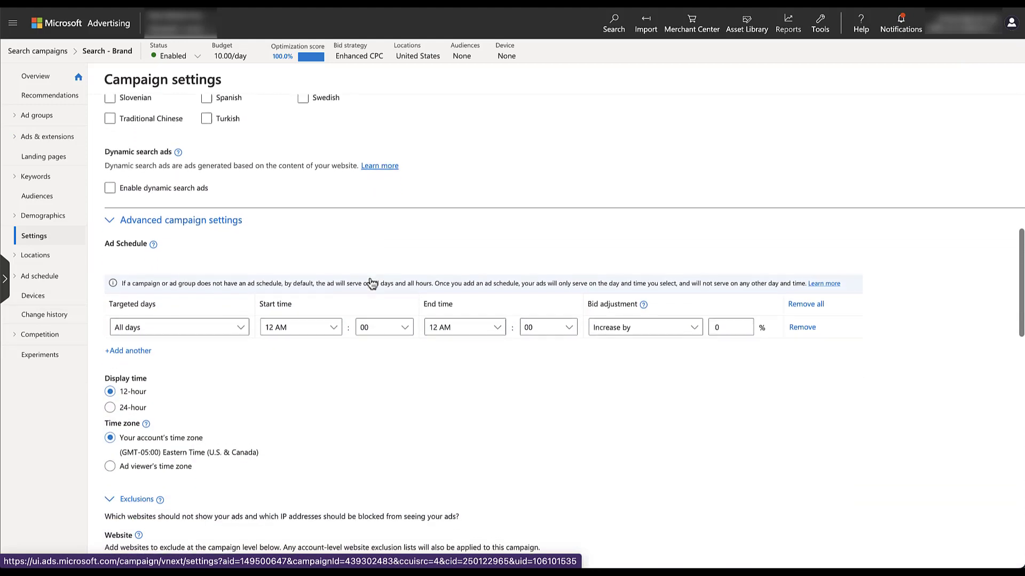
scroll(370, 278, "down", 8)
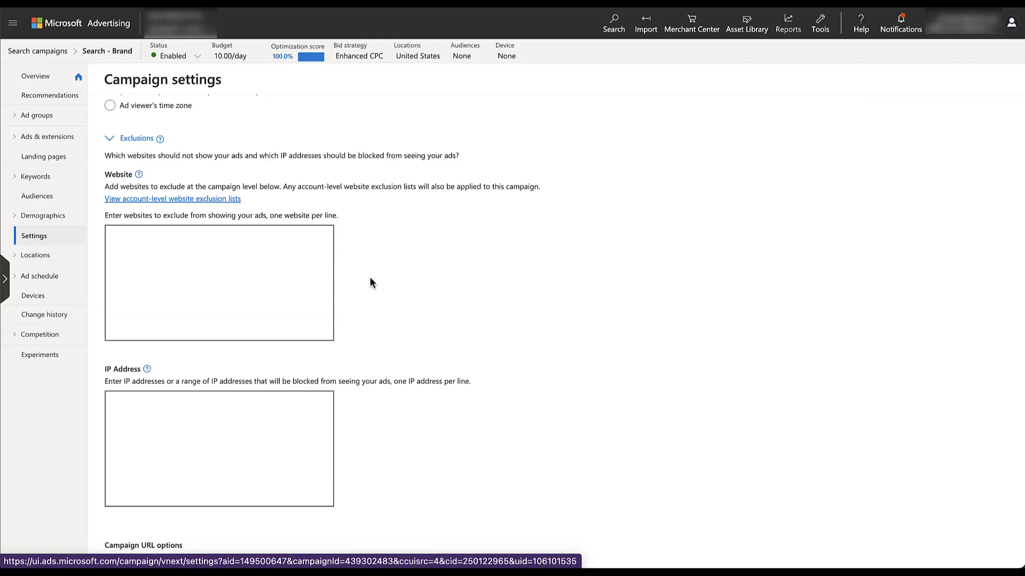
scroll(372, 283, "down", 7)
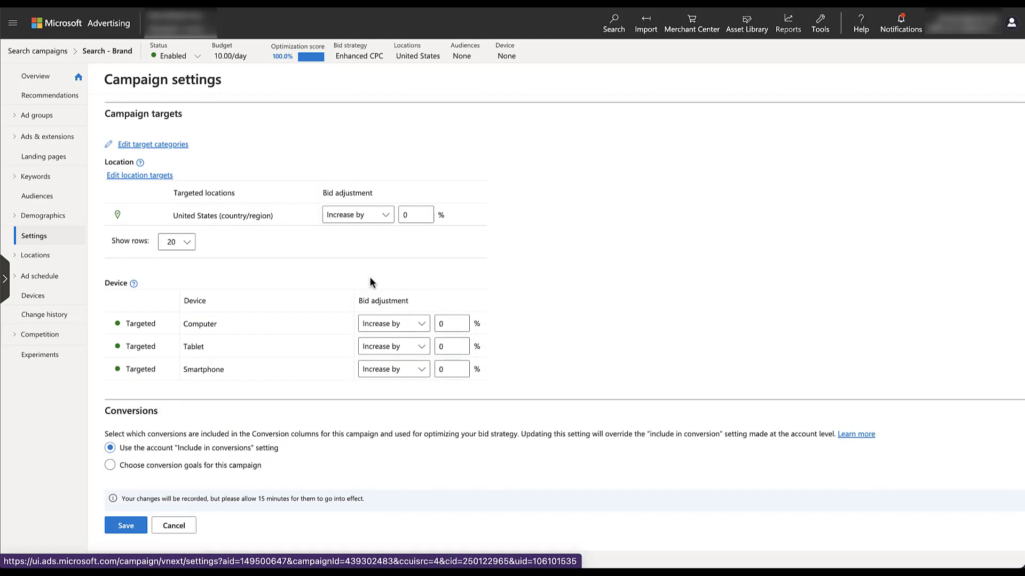
key("Home")
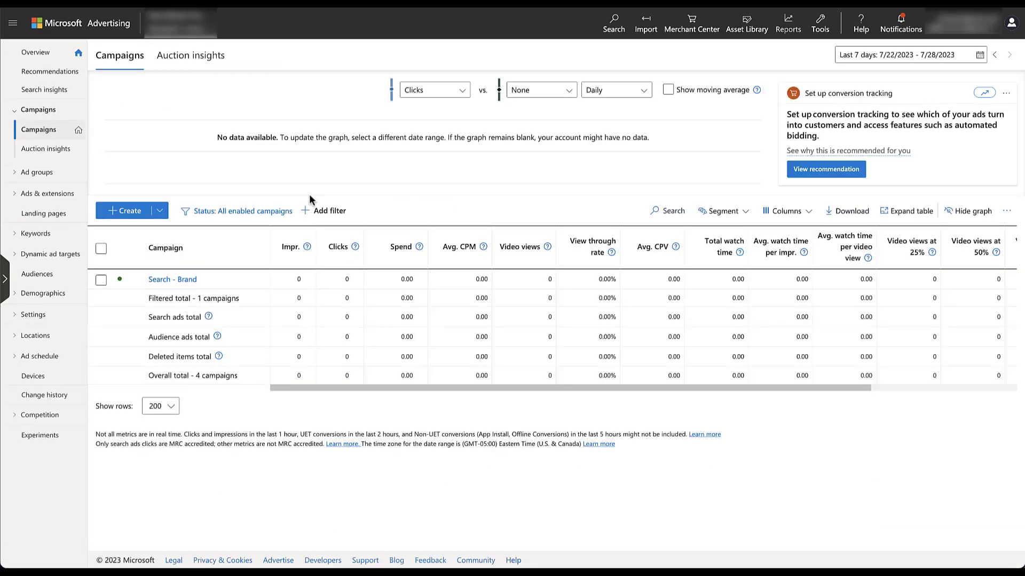
left_click(127, 213)
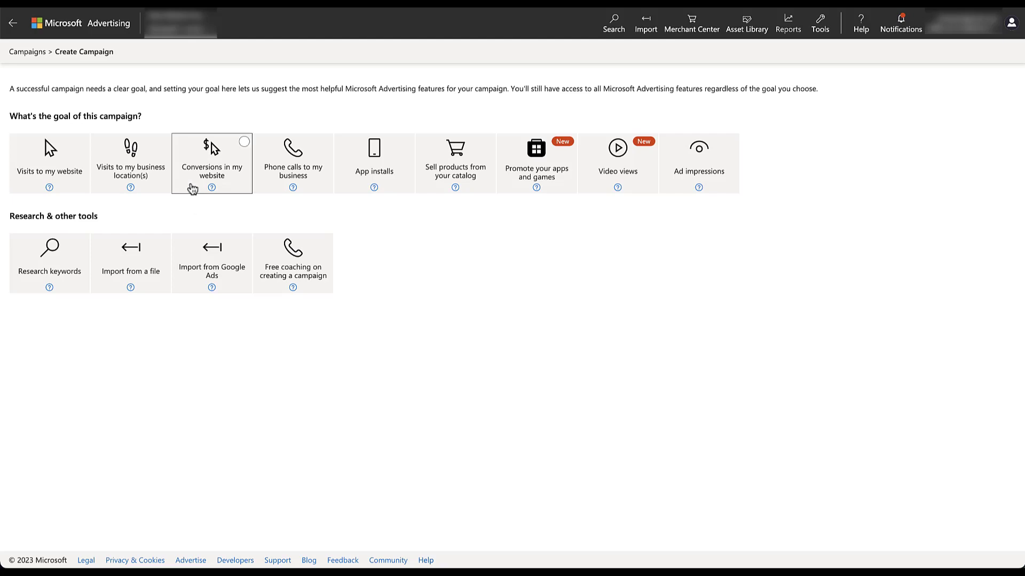
Choose 'Conversions in my website' as the goal and Search ads as the campaign type.
left_click(193, 189)
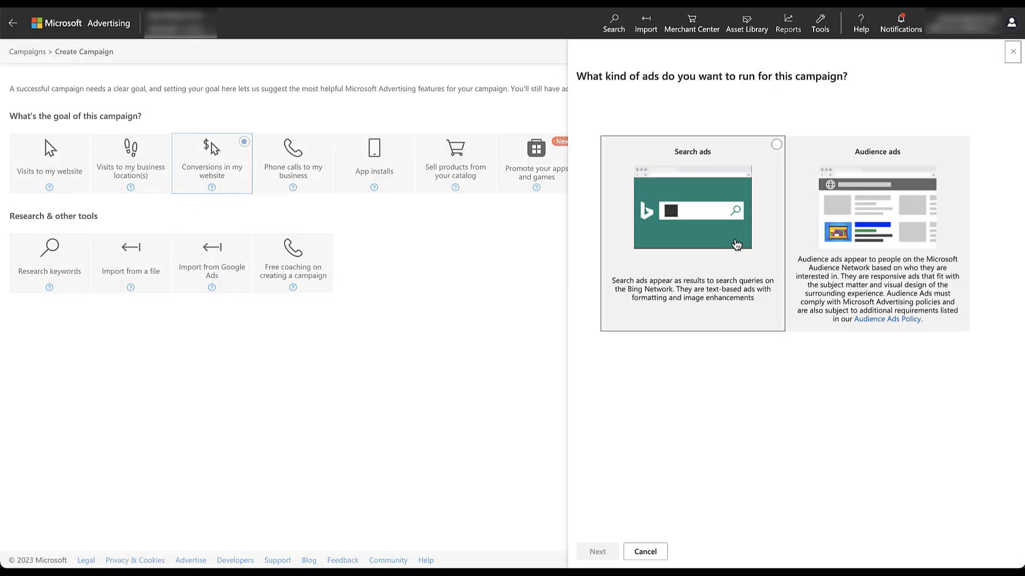
left_click(736, 245)
left_click(603, 555)
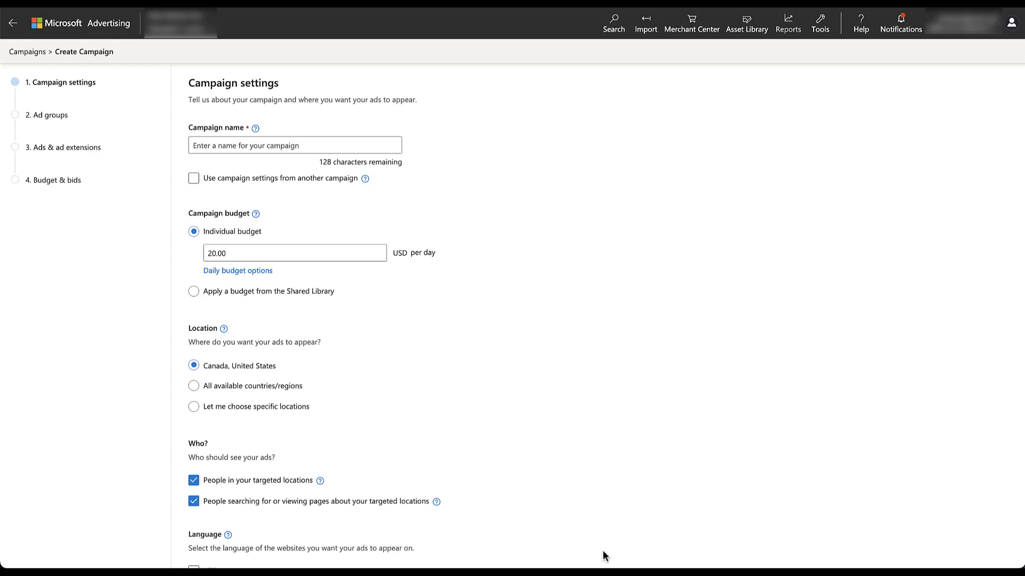
Name the new campaign 'Disclaimer - Popup' and review the settings below.
left_click(395, 145)
type("Disclaimer - Popup")
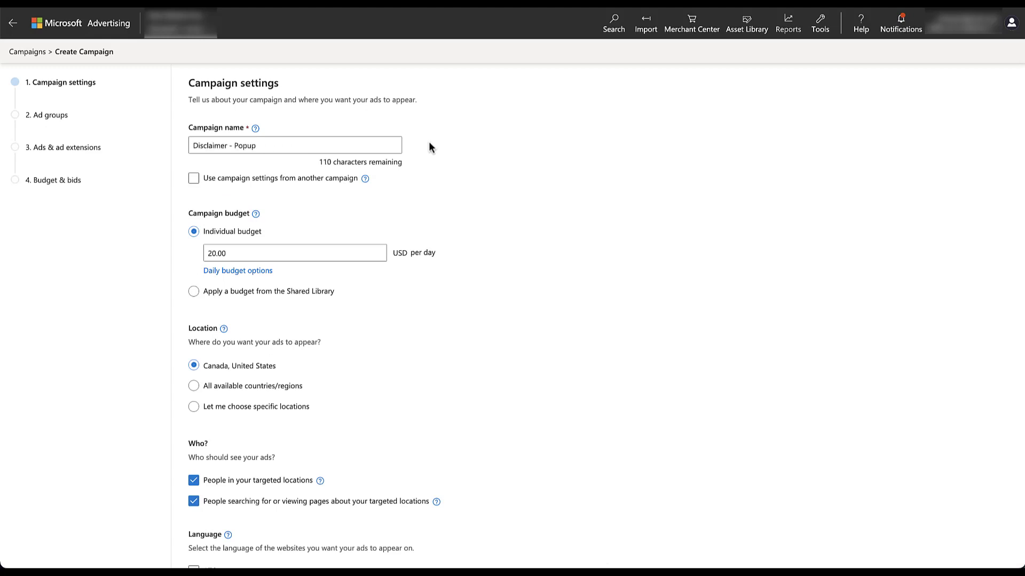
scroll(430, 143, "down", 8)
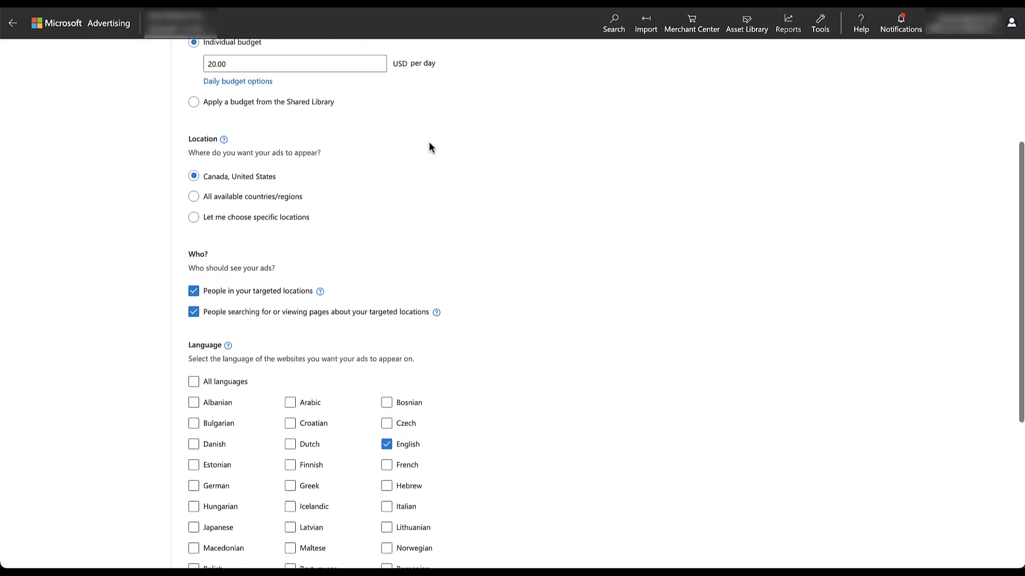
scroll(430, 143, "down", 1)
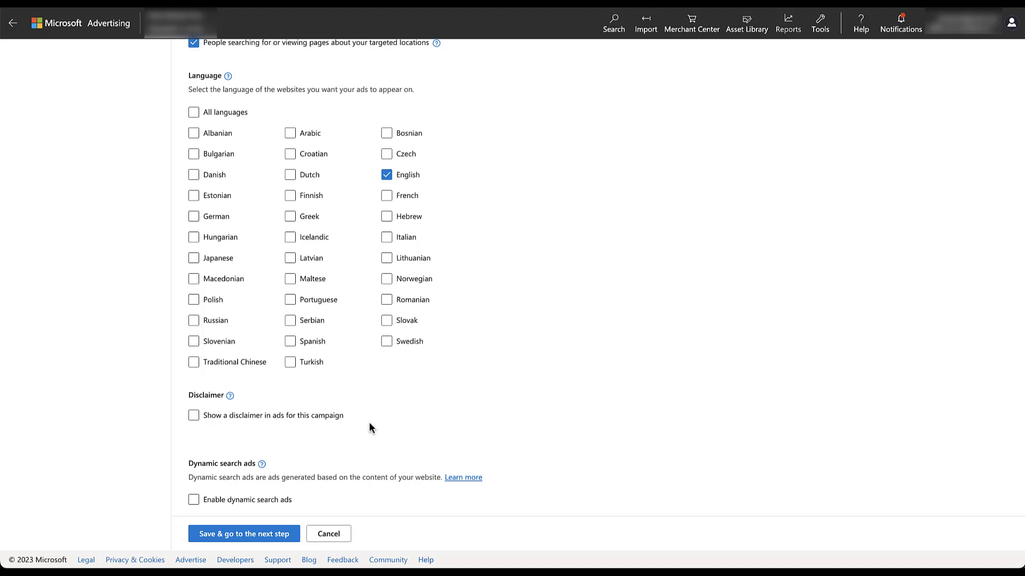
Enable 'Show a disclaimer in ads for this campaign' in the new campaign's settings.
left_click(193, 416)
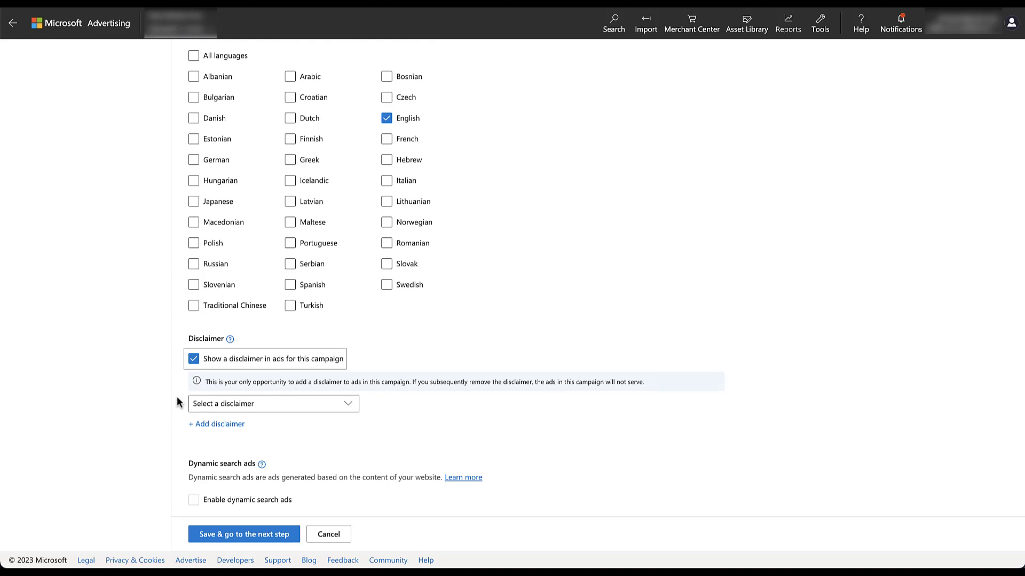
left_click(196, 503)
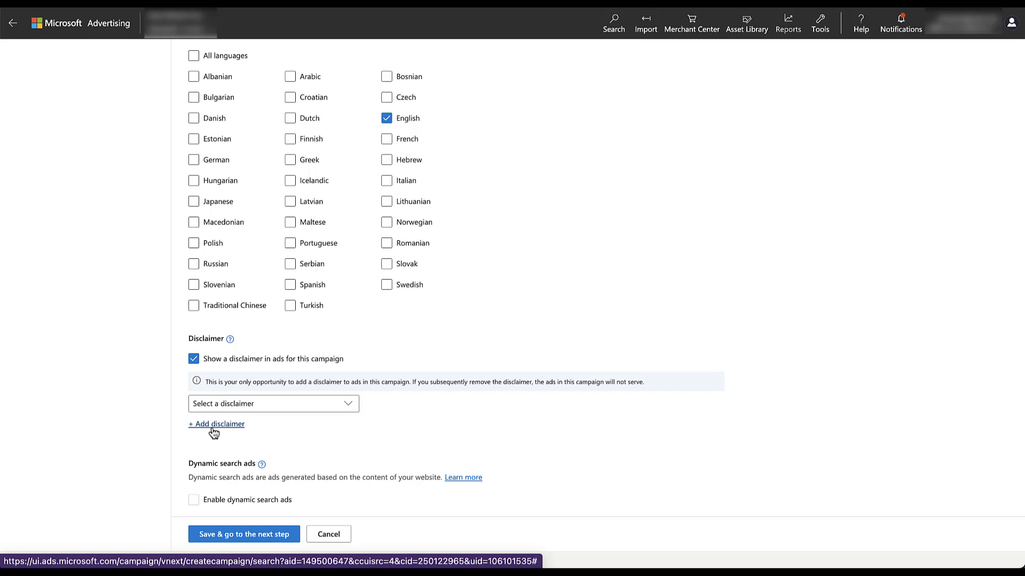
Add a new disclaimer named 'Popup Example'.
left_click(214, 426)
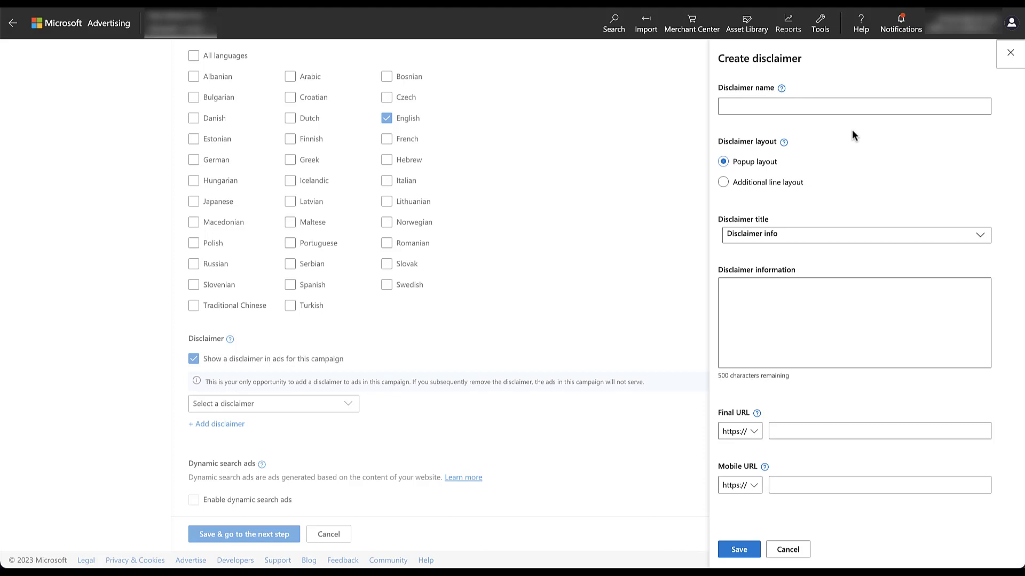
type("Popup Example")
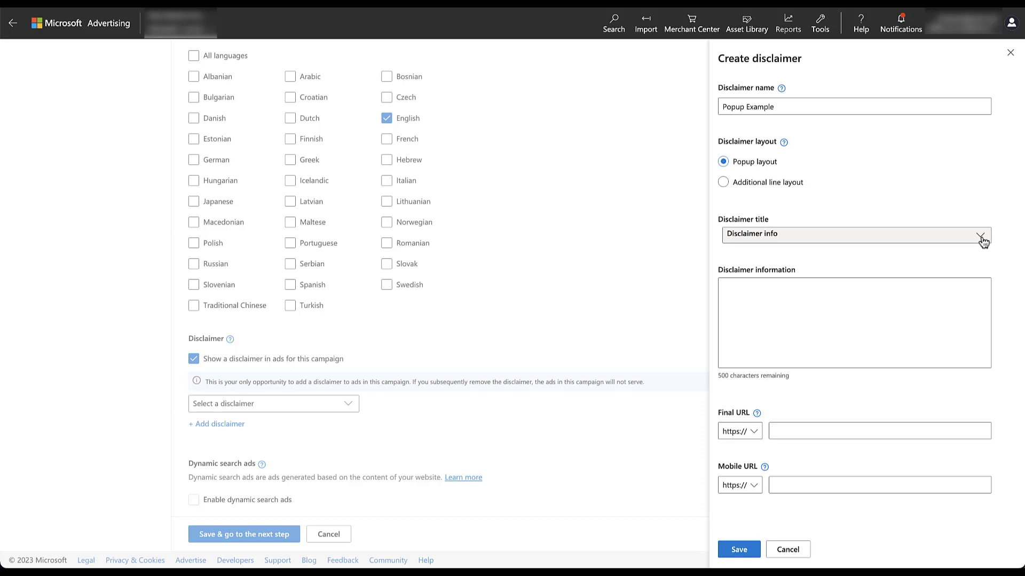
Keep 'Disclaimer info' as the title and paste the no-performance-guarantee paragraph as disclaimer information.
left_click(983, 241)
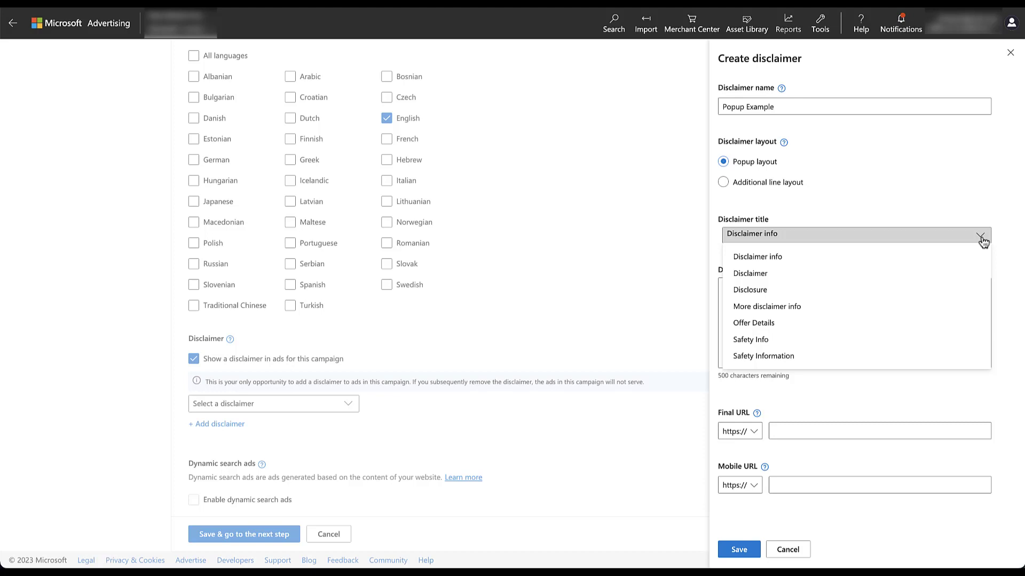
left_click(983, 240)
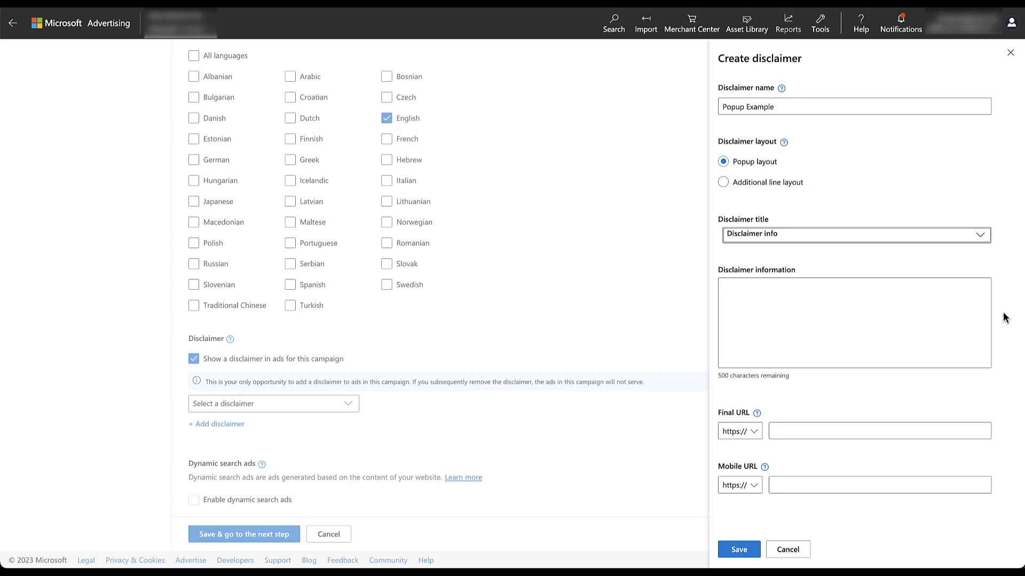
key("Tab")
type("We do not guarantee performance with the strategies we discuss in our videos. Our goal is to cover industry best practices and show you how to implement tools within the ad accounts.")
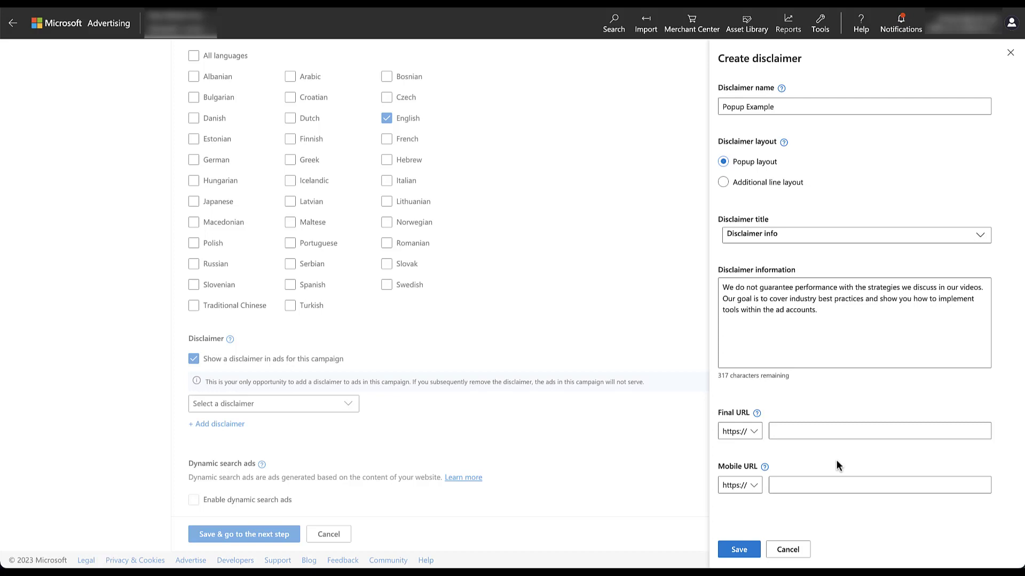
left_click(844, 431)
type("www.youtube.com/paidmediapros")
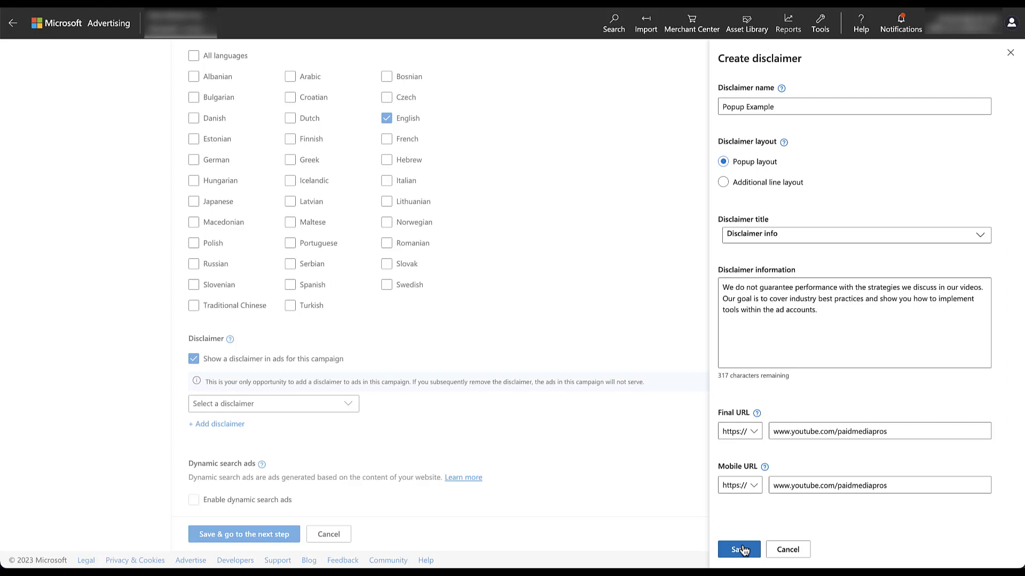
left_click(781, 549)
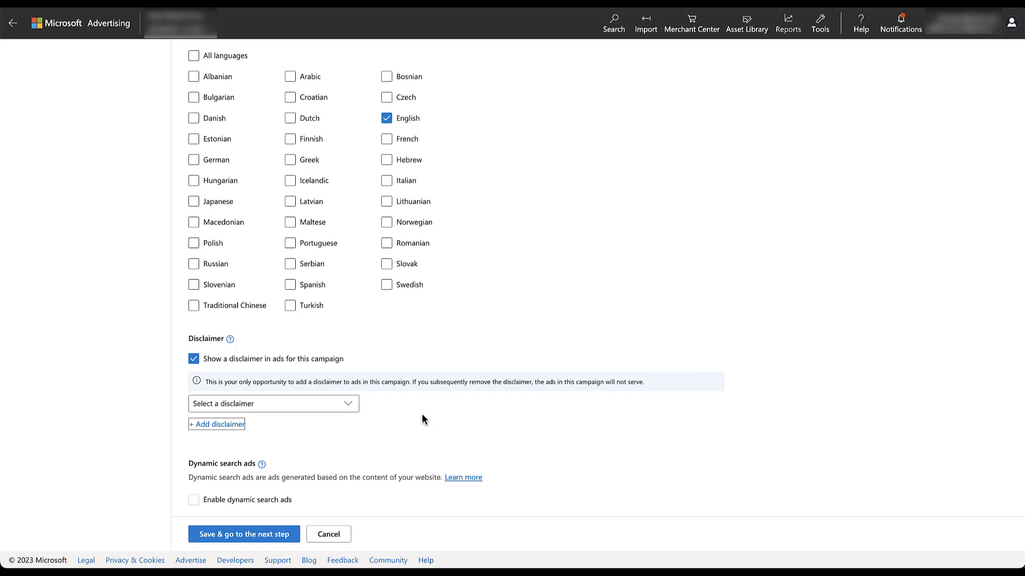
Select Popup Disclaimer as the campaign's disclaimer after briefly trying Additional Line Layout.
left_click(350, 409)
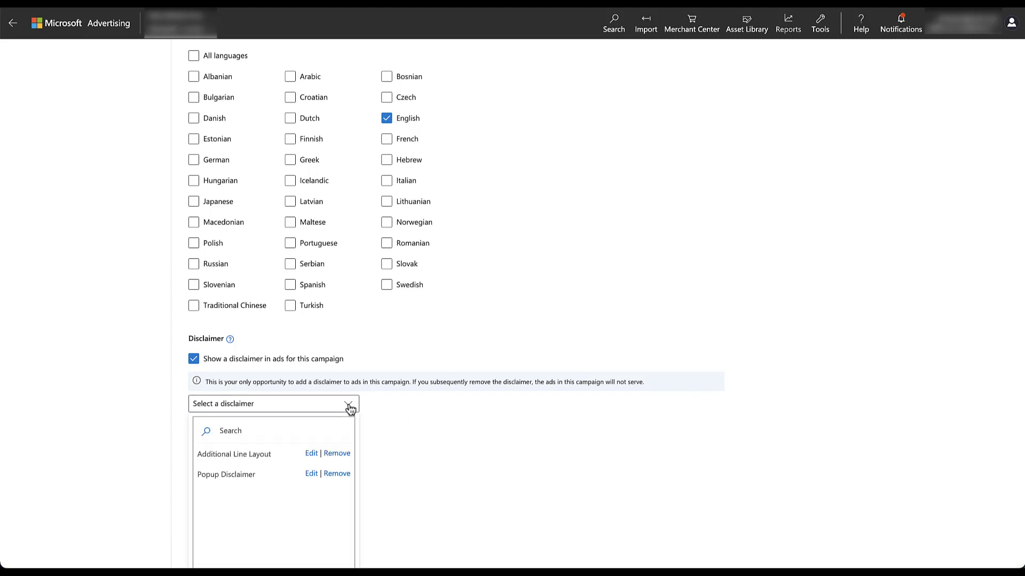
left_click(267, 475)
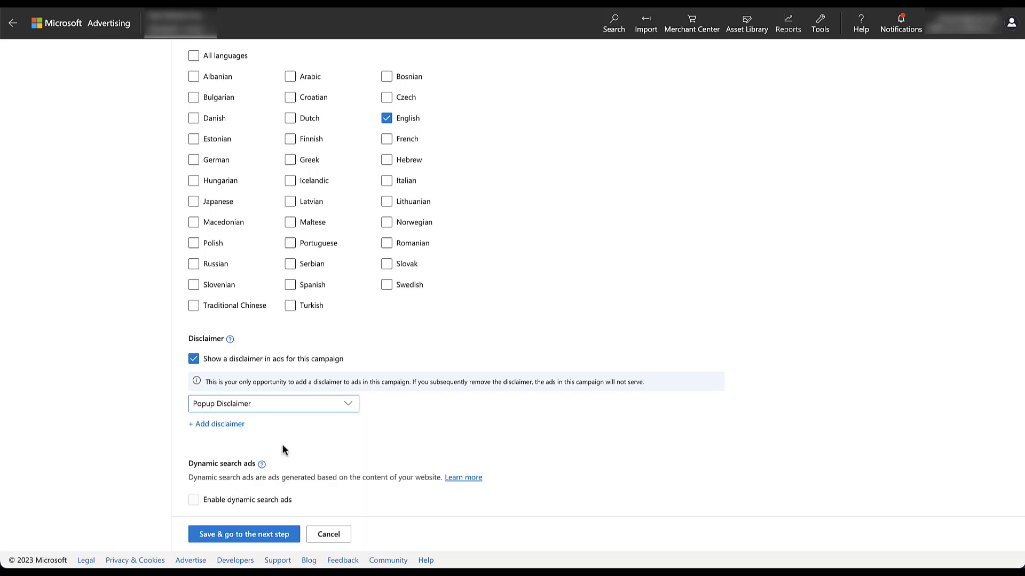
left_click(349, 409)
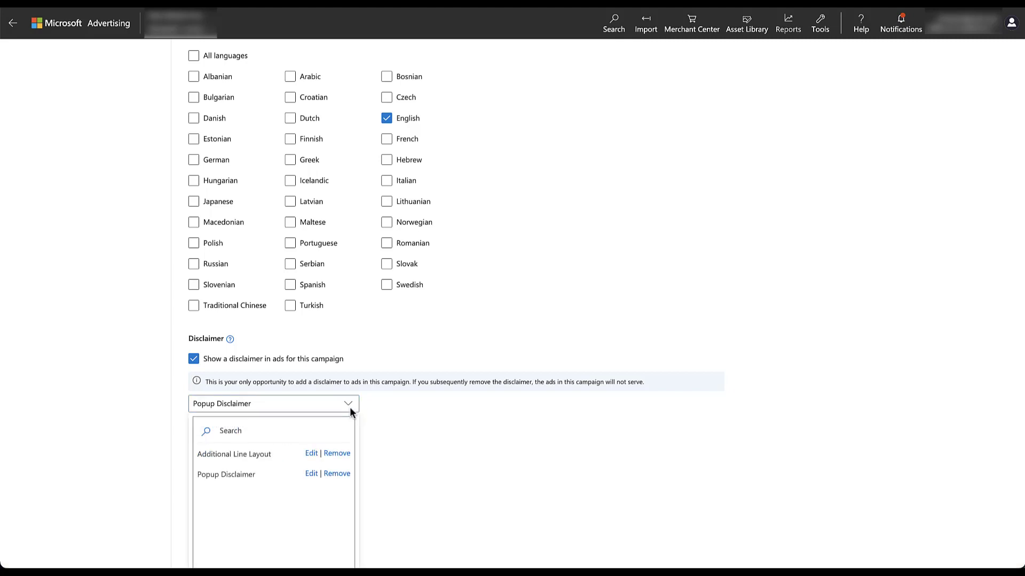
left_click(282, 454)
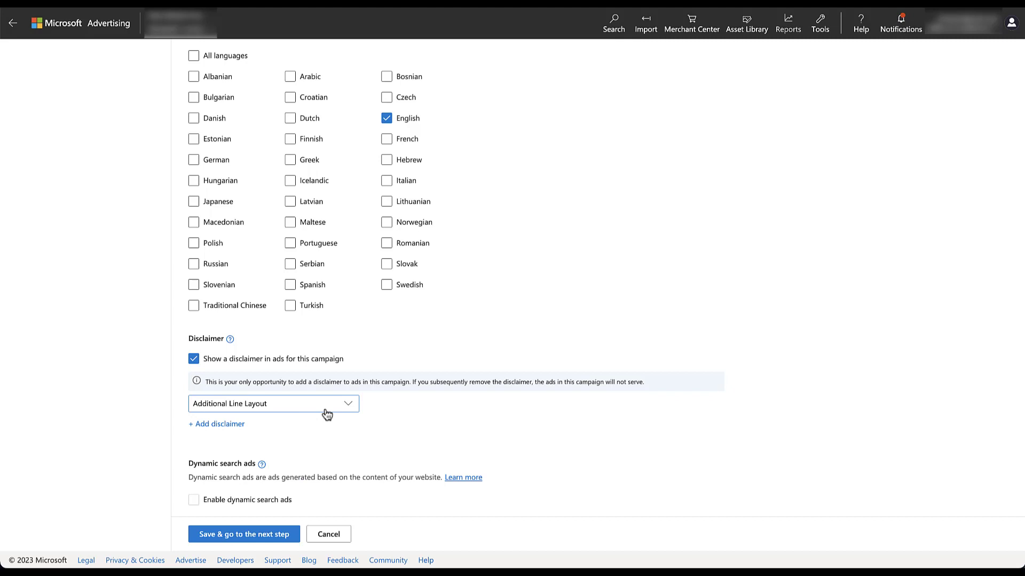
left_click(347, 412)
left_click(276, 473)
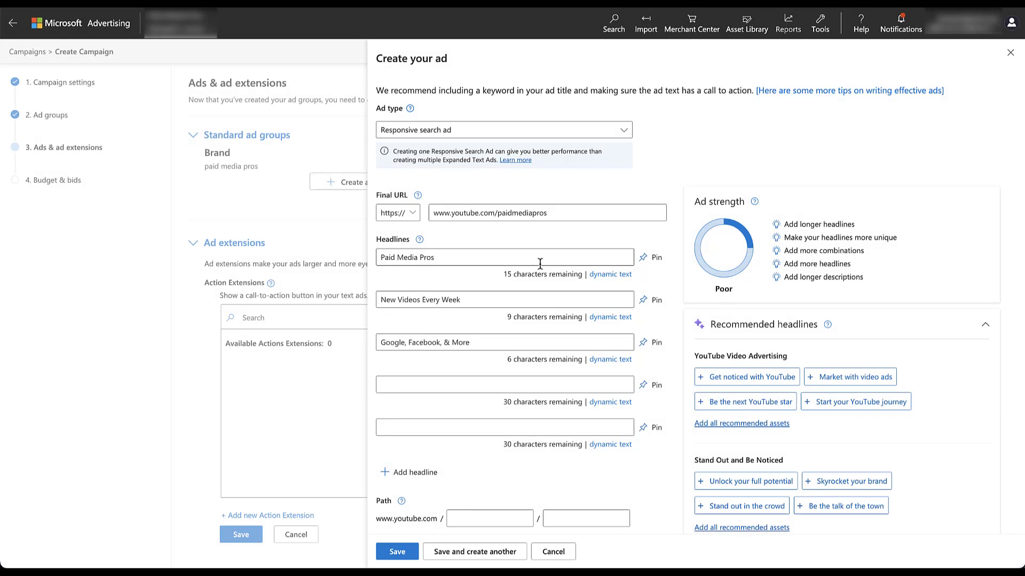
Scroll through the Create your ad form to review its headlines.
scroll(539, 263, "down", 7)
scroll(539, 262, "down", 2)
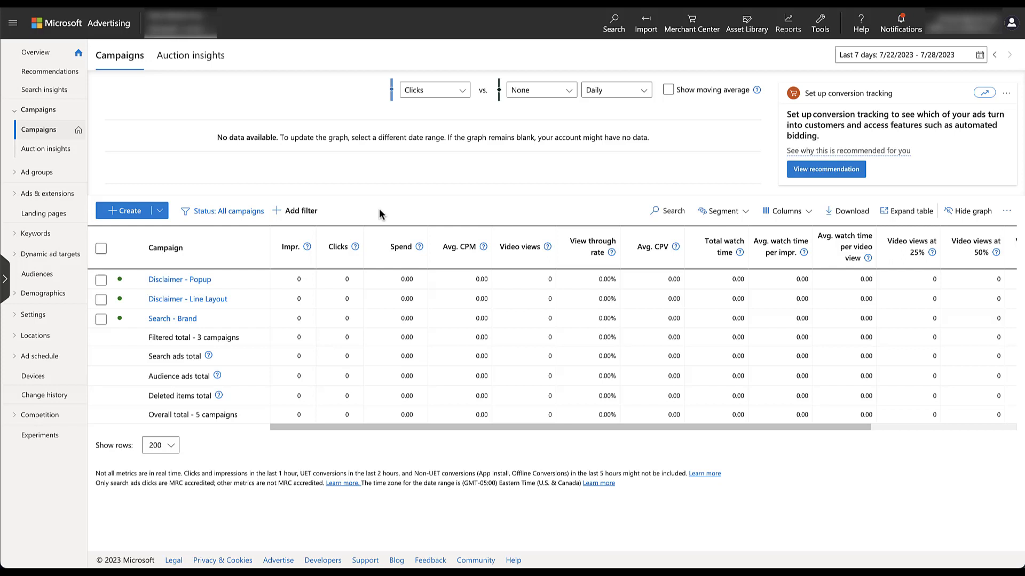
Open the Disclaimer - Line Layout campaign's settings and show its disclaimer list.
left_click(219, 301)
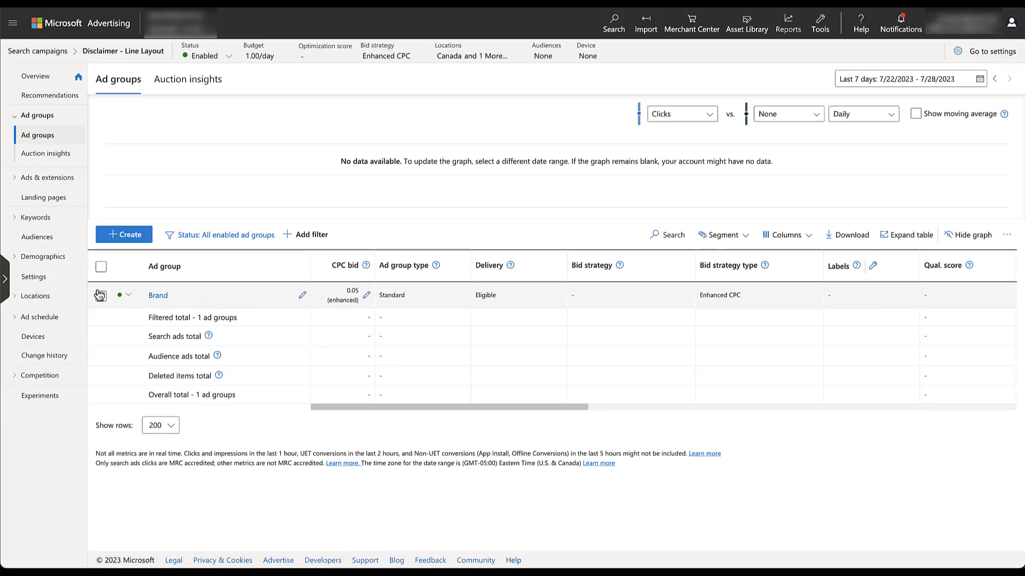
left_click(61, 278)
scroll(379, 268, "down", 3)
scroll(383, 275, "down", 5)
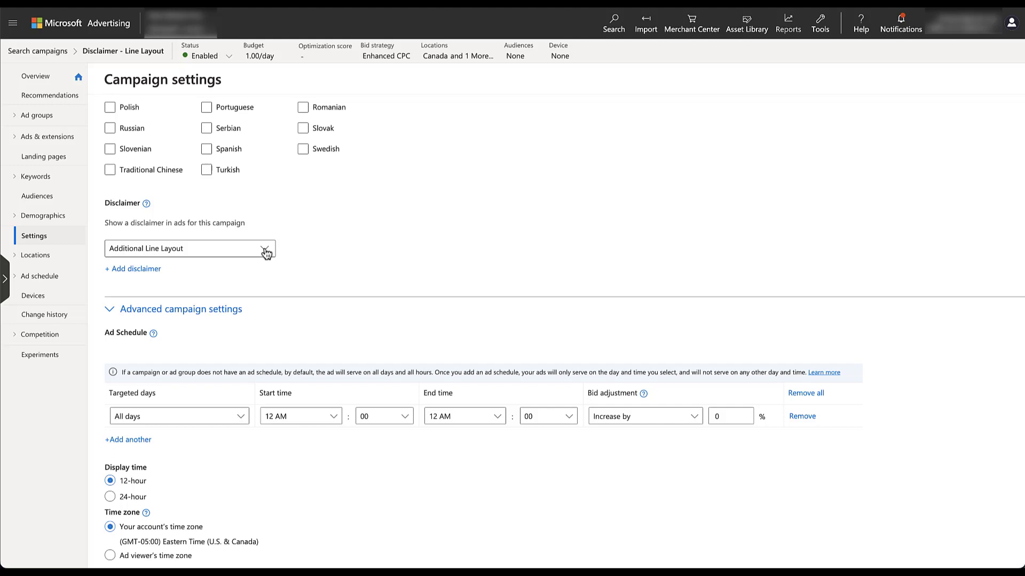
left_click(265, 251)
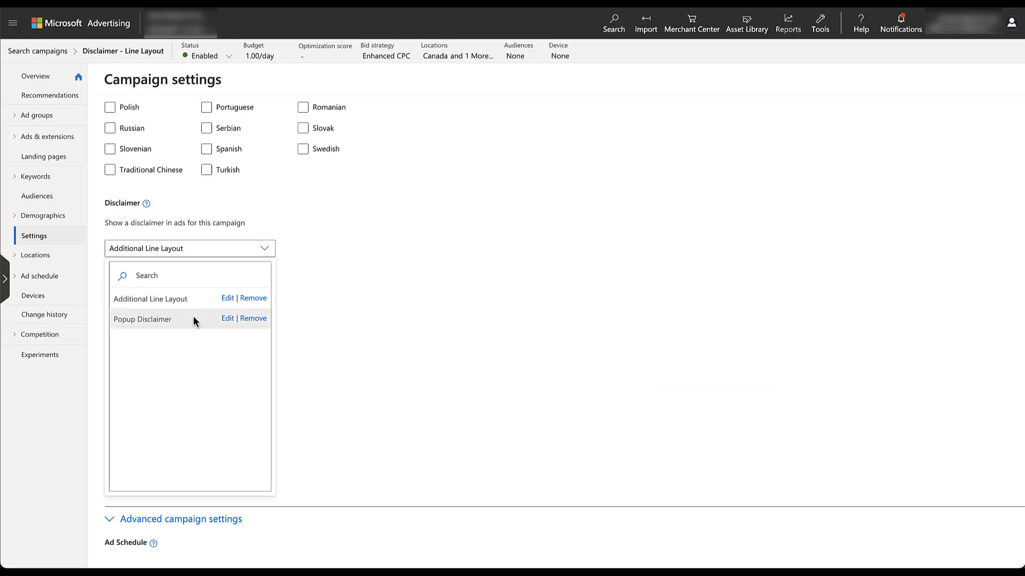
left_click(160, 299)
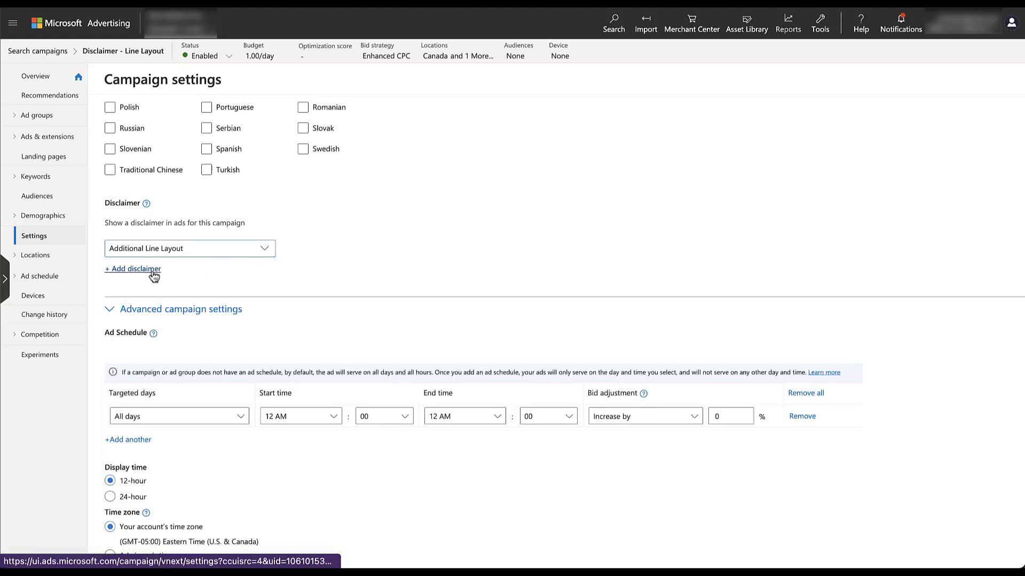
left_click(266, 252)
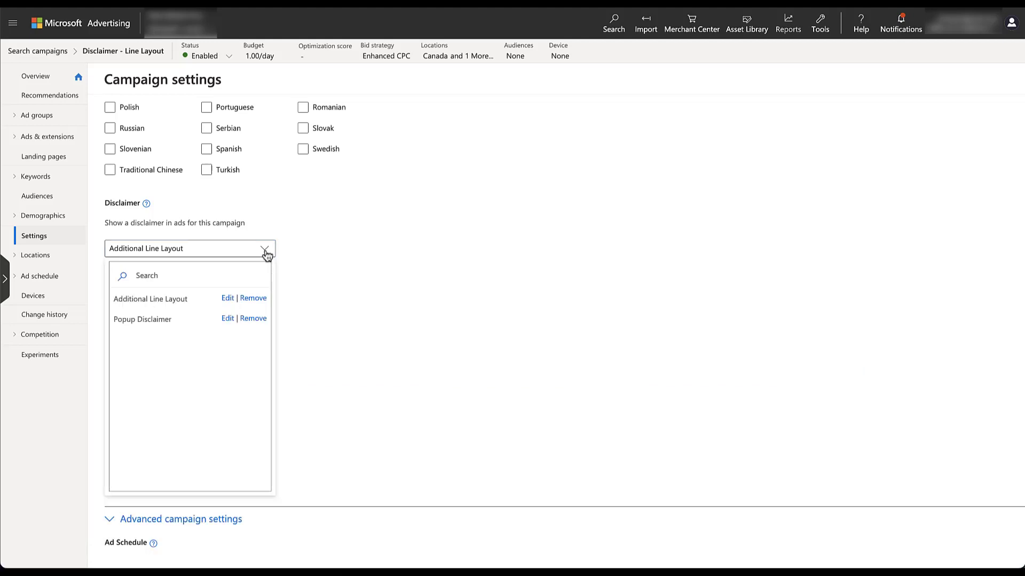
Open the Additional Line Layout disclaimer for editing.
left_click(228, 300)
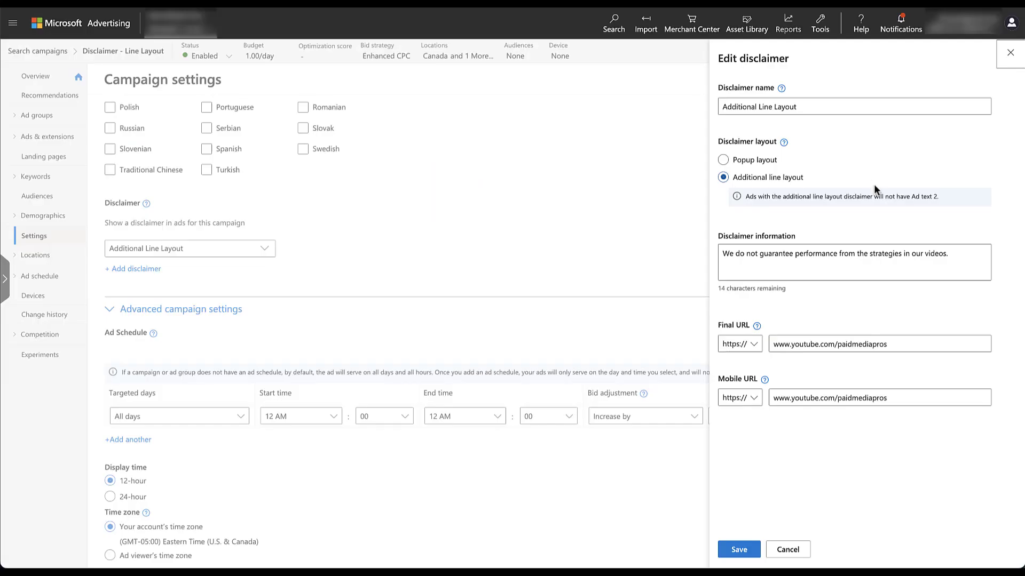
Replace the disclaimer information with "We do not guarantee performance from the strategies in our videos.".
triple_click(969, 259)
key("BackSpace")
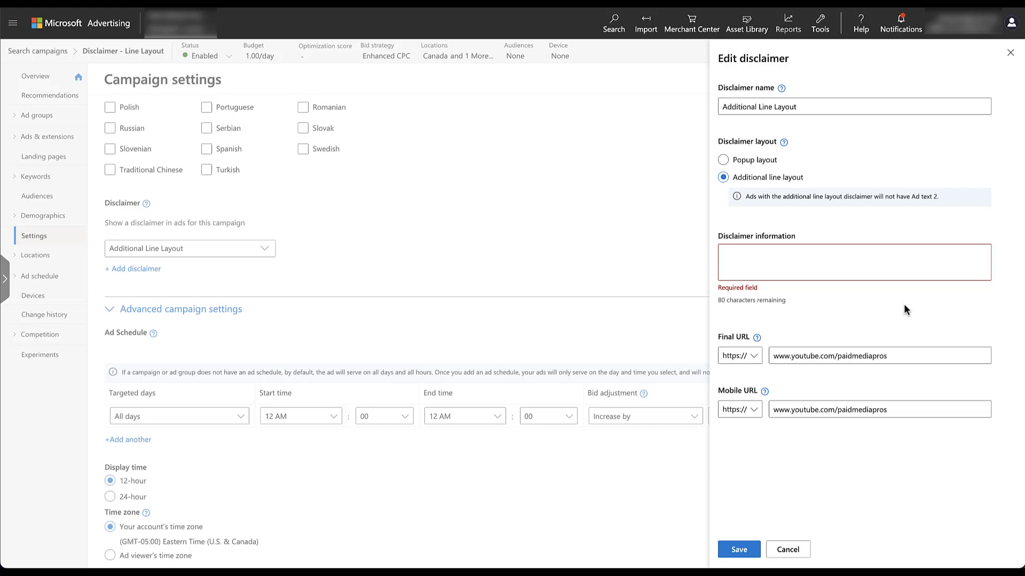
left_click(890, 259)
type("We do not guarantee performance from the strategies in our videos.")
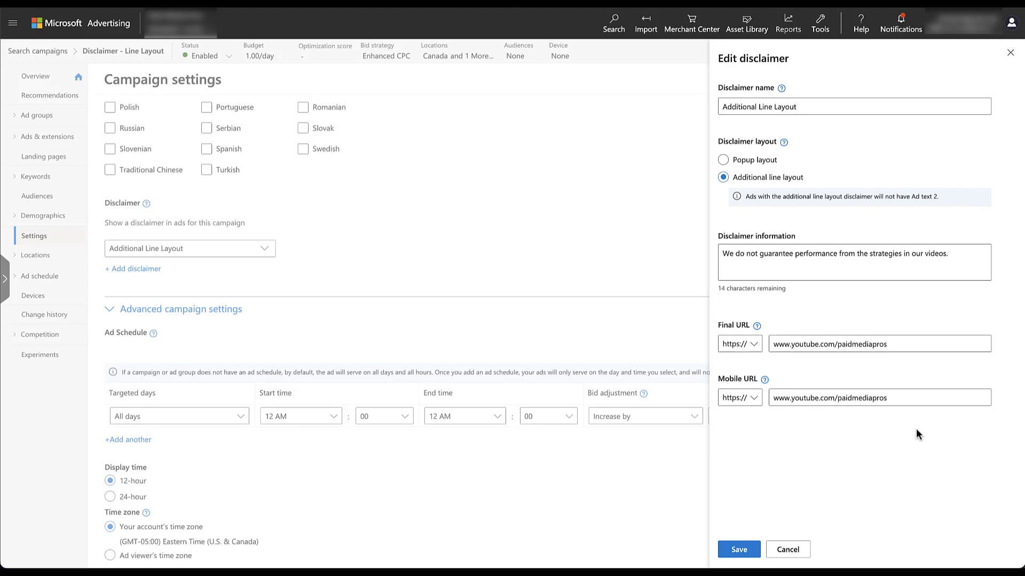
Save the edited Additional Line Layout disclaimer.
left_click(737, 549)
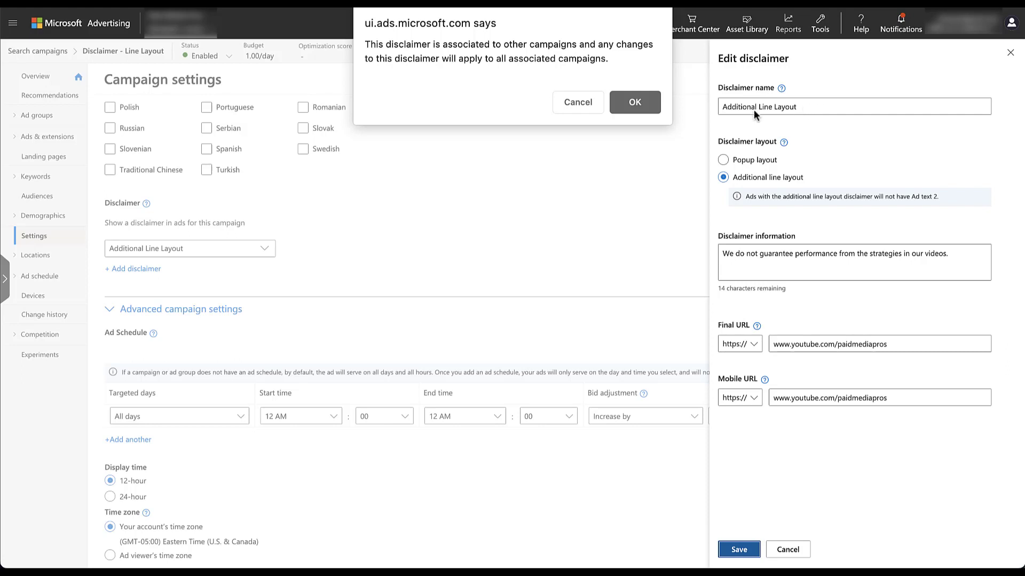
Confirm the change for all associated campaigns and show the Line Layout campaign's ads.
left_click(634, 103)
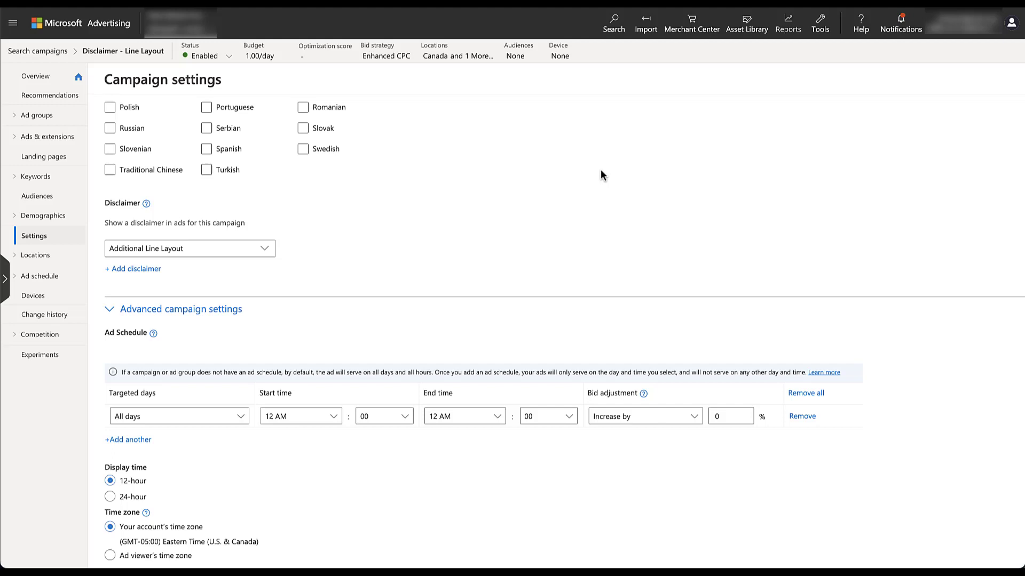
left_click(16, 139)
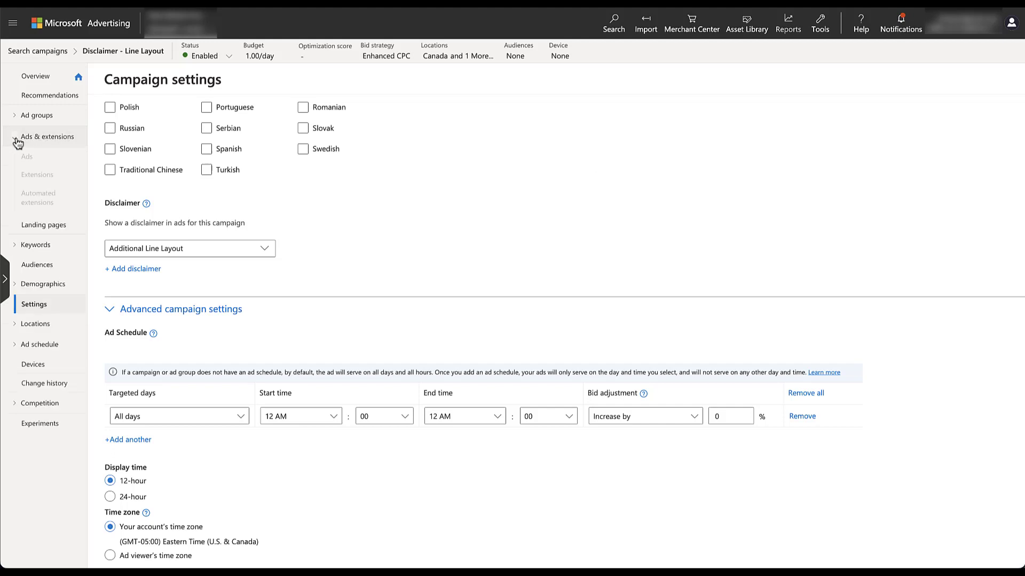
left_click(51, 160)
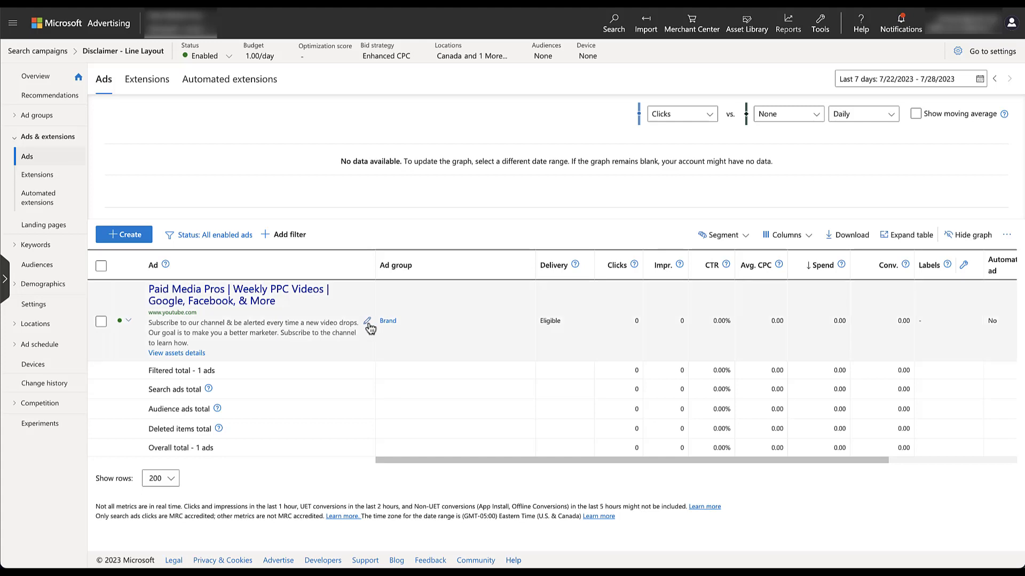
Check the Paid Media Pros ad's disclaimer line in top, side and mobile previews.
left_click(370, 326)
scroll(801, 358, "down", 5)
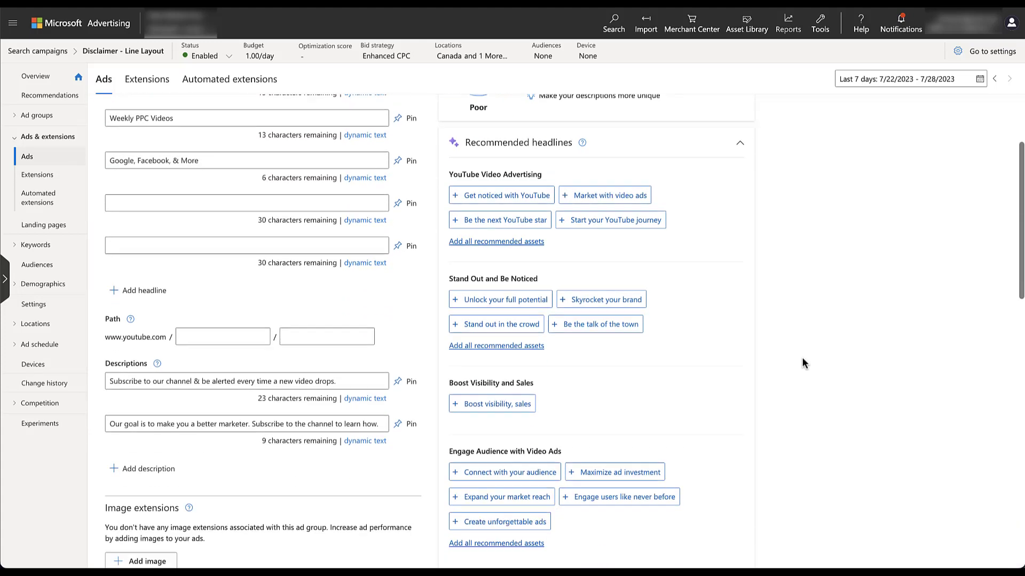
scroll(802, 363, "down", 10)
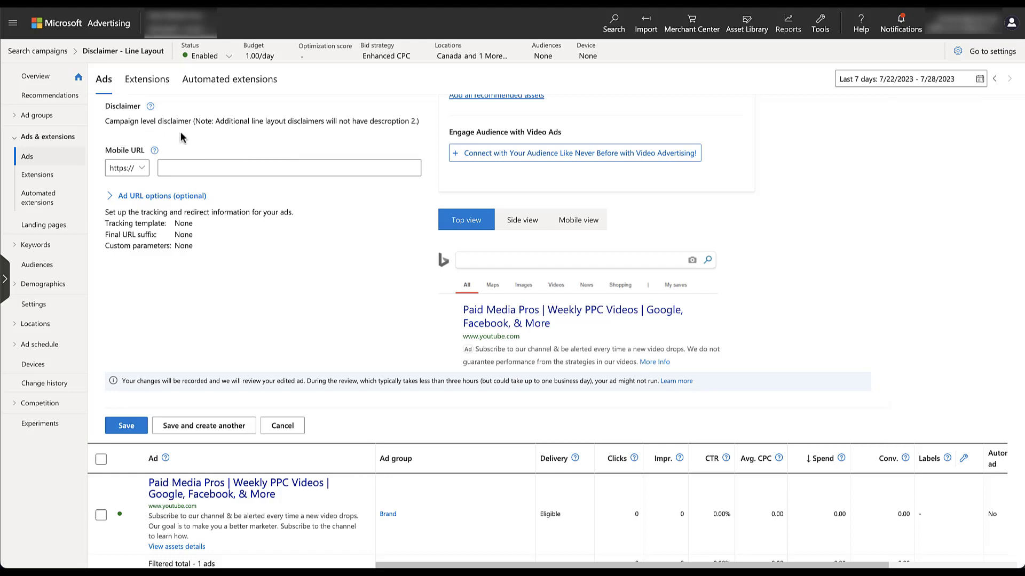
scroll(180, 132, "up", 3)
scroll(180, 136, "down", 3)
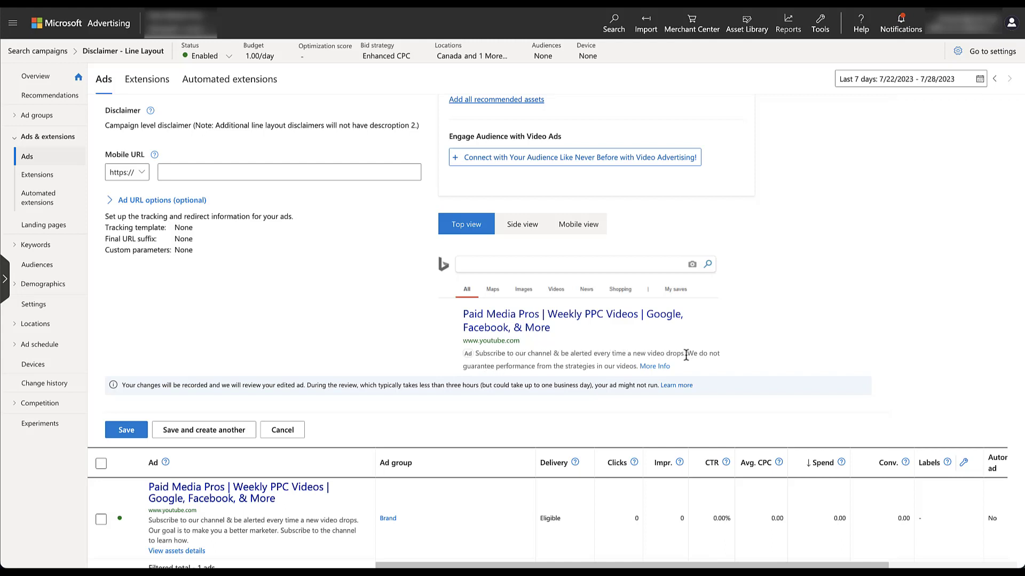
left_click_drag(686, 355, 673, 371)
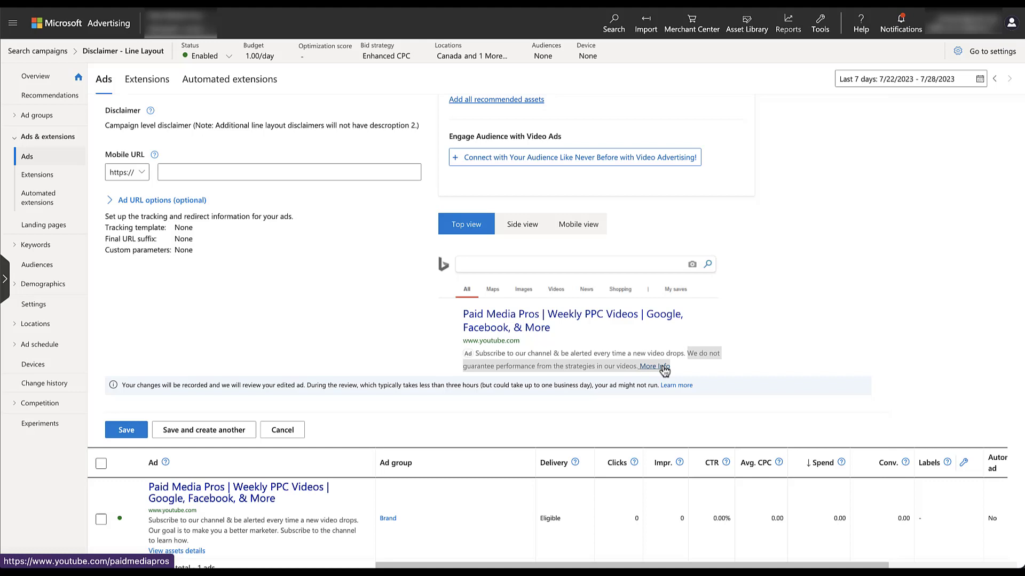
left_click(522, 224)
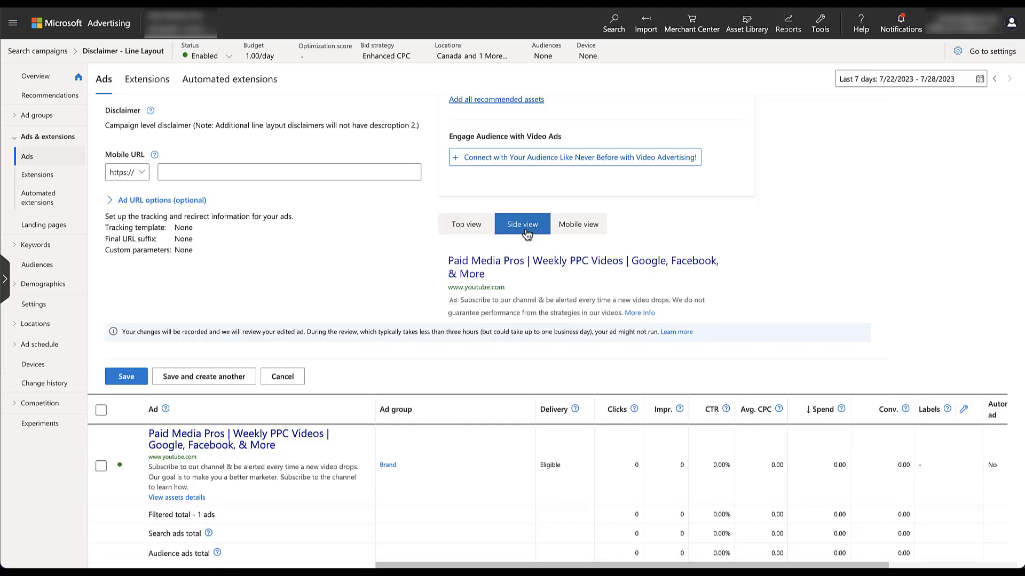
left_click(570, 230)
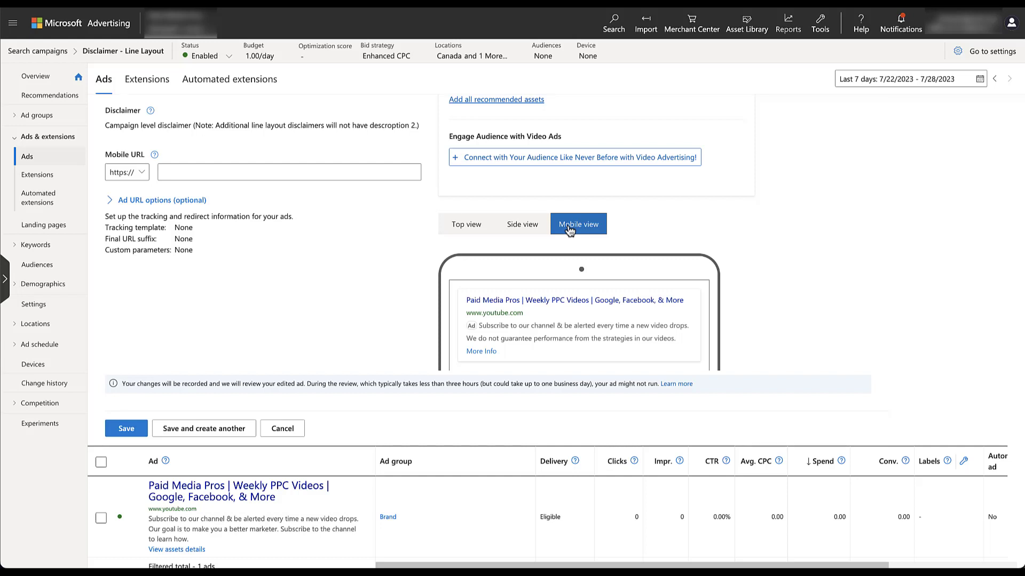
Go to the Disclaimer - Popup campaign's ads list.
left_click(51, 52)
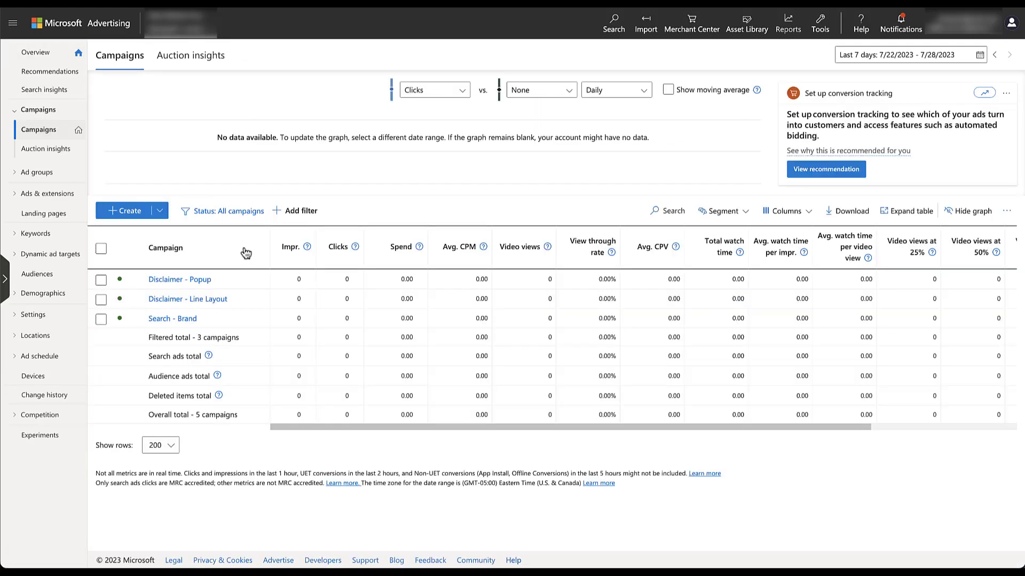
left_click(208, 282)
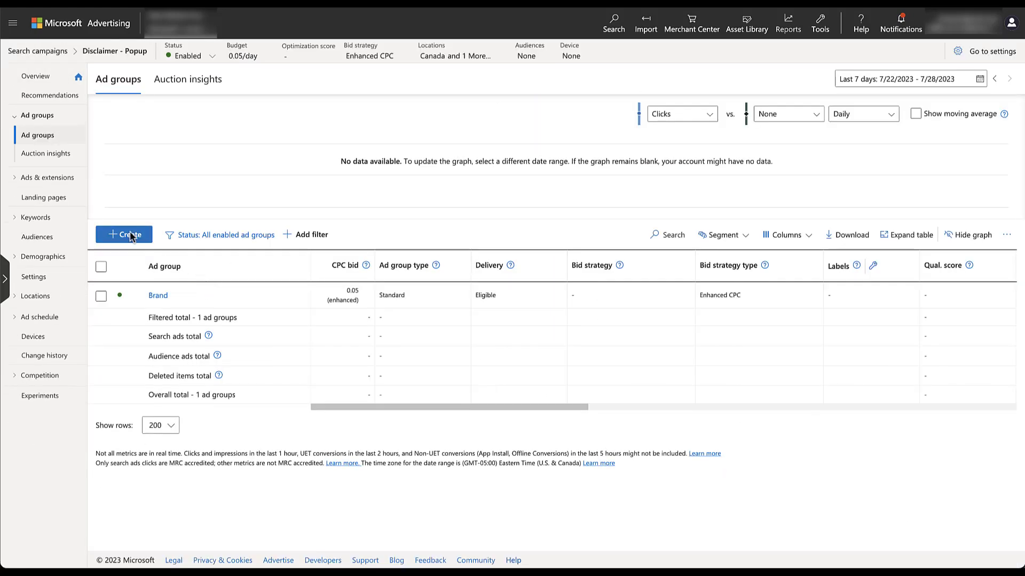
left_click(19, 186)
Edit the Popup ad and expand its Disclaimer link in the preview.
left_click(368, 319)
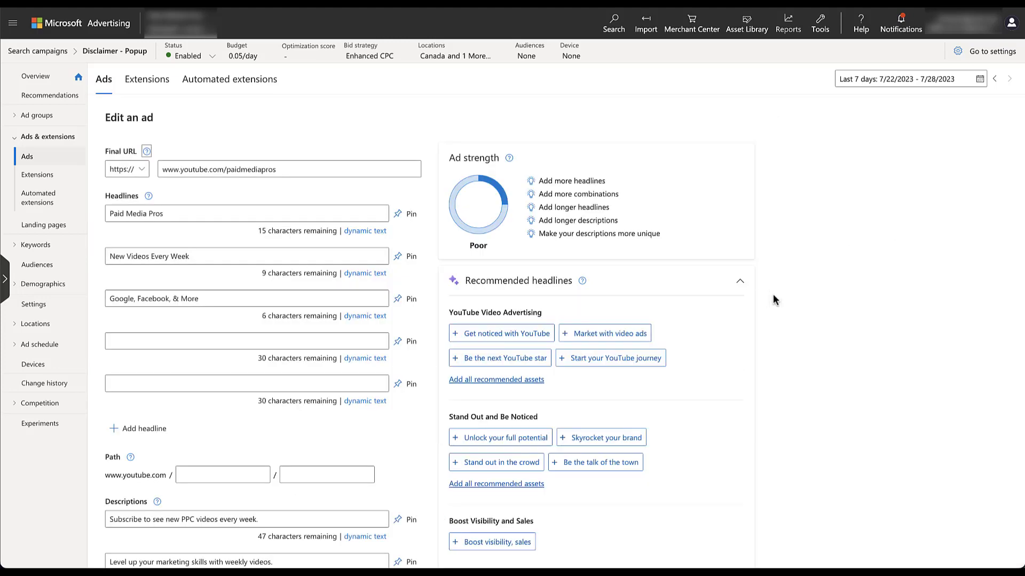
scroll(801, 314, "down", 7)
scroll(800, 315, "down", 5)
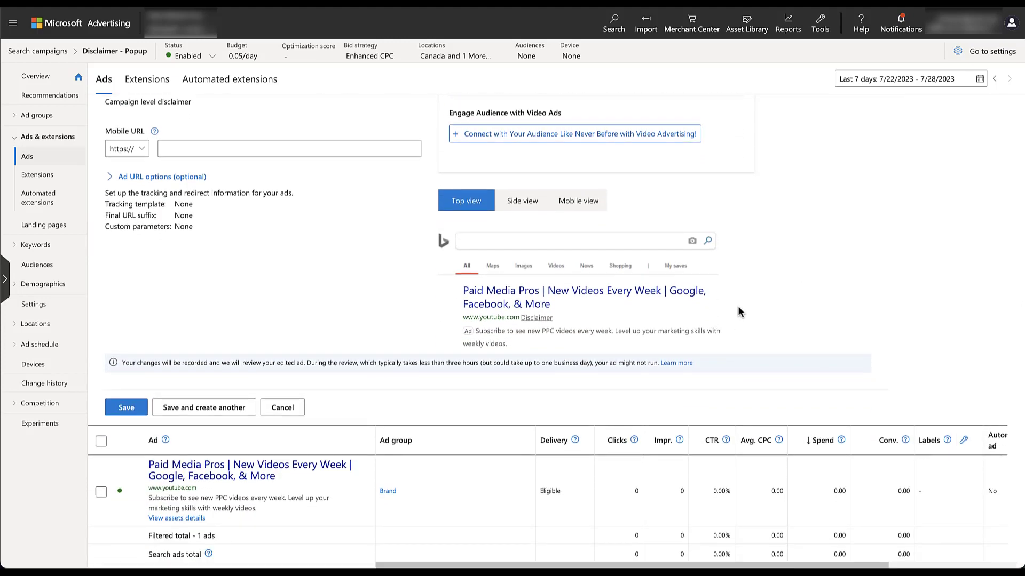
left_click(545, 322)
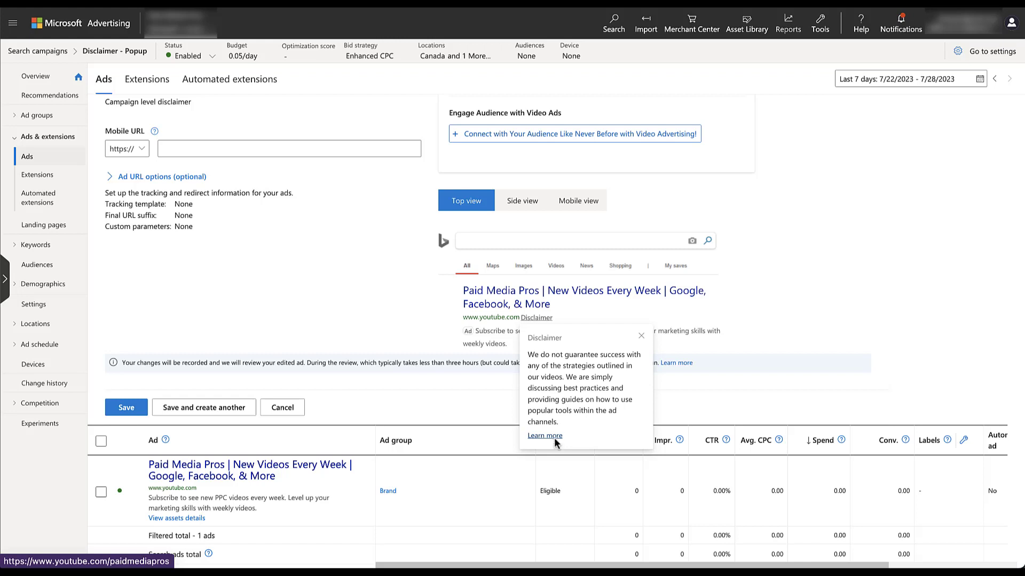
Close the disclaimer popup in the Popup ad preview.
left_click(750, 290)
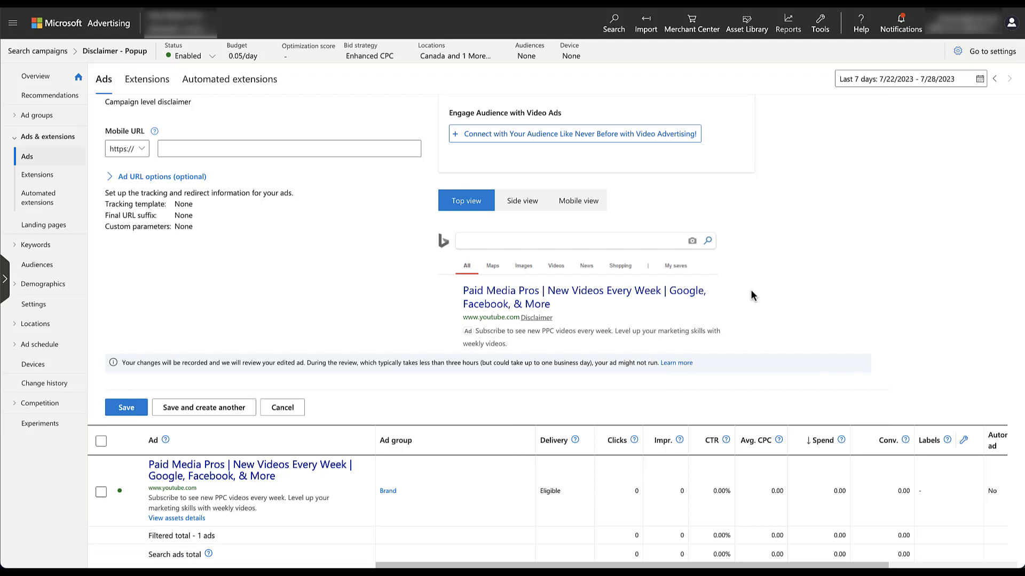